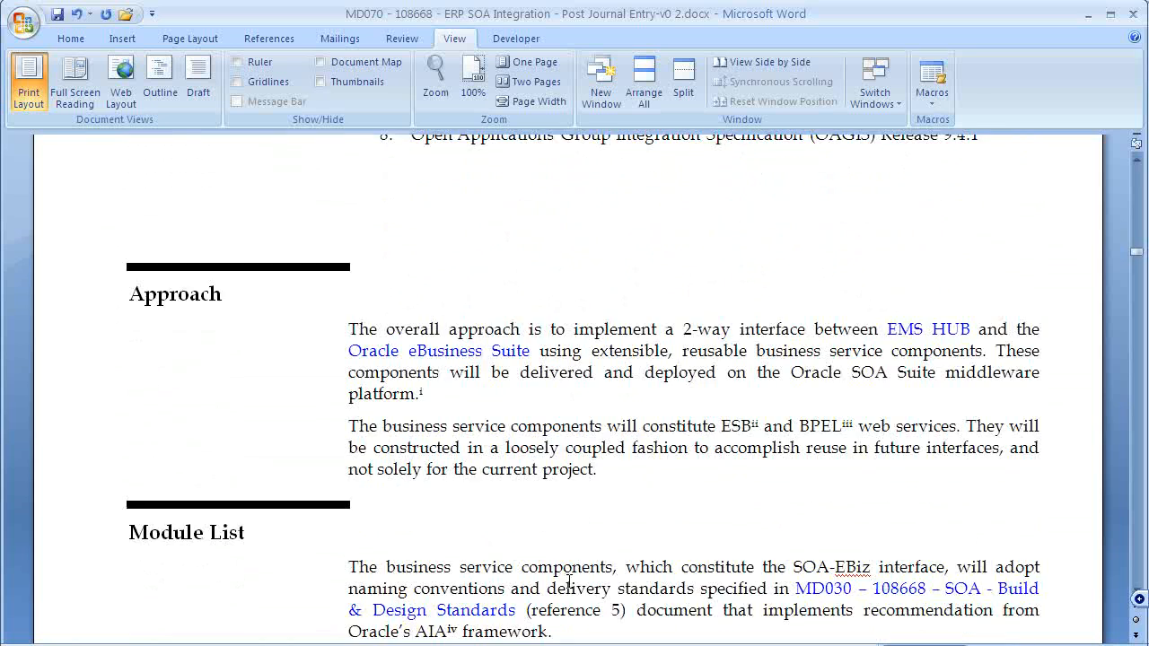
- Change the Module List citation from reference 5 to 6, then switch to the QA Review document
drag(609, 547, 621, 548)
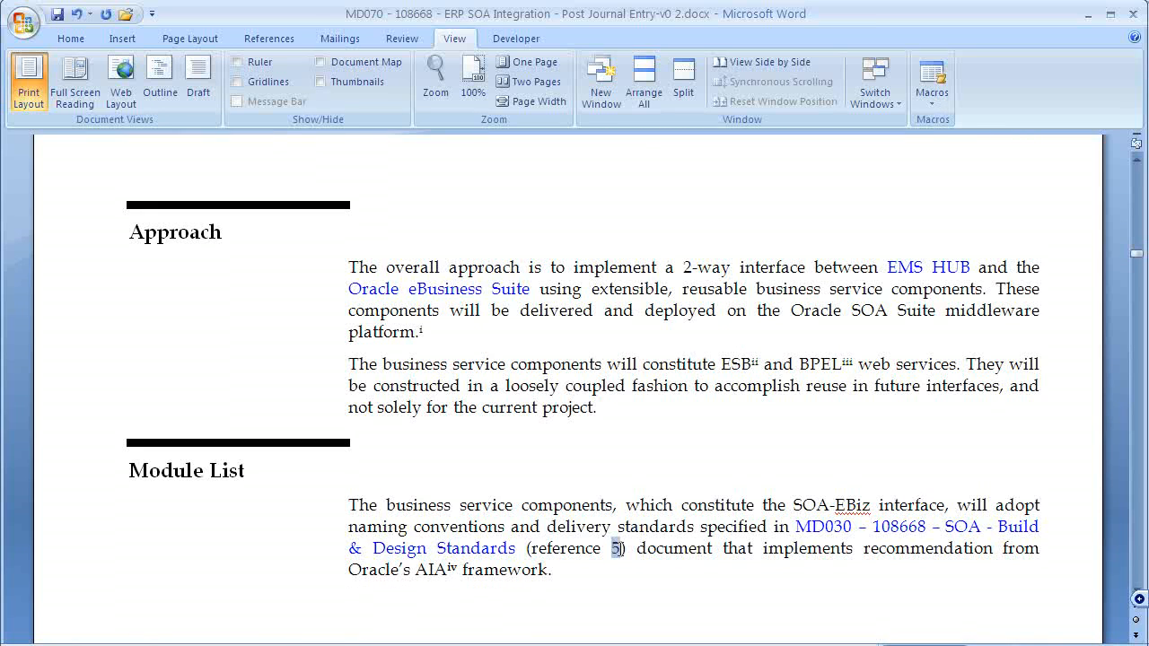
text(6)
key(alt+Tab)
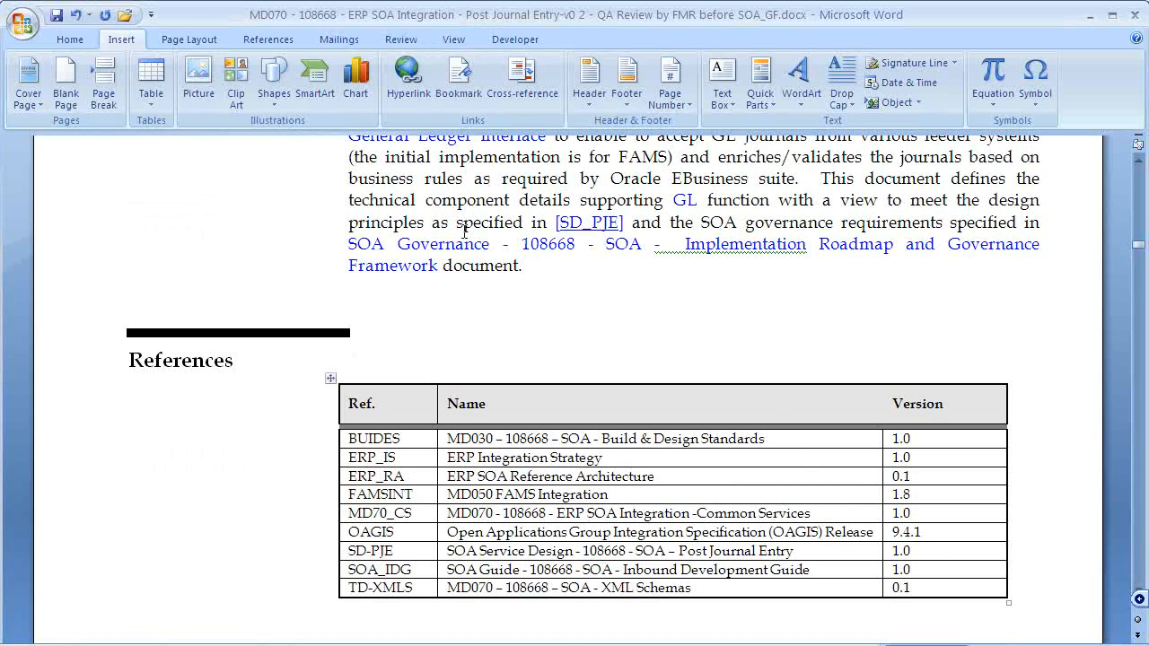
- Add a References row with the copied SOA Governance title, version 1.0 and Ref. SOA_GF
drag(346, 244, 422, 261)
key(ctrl+c)
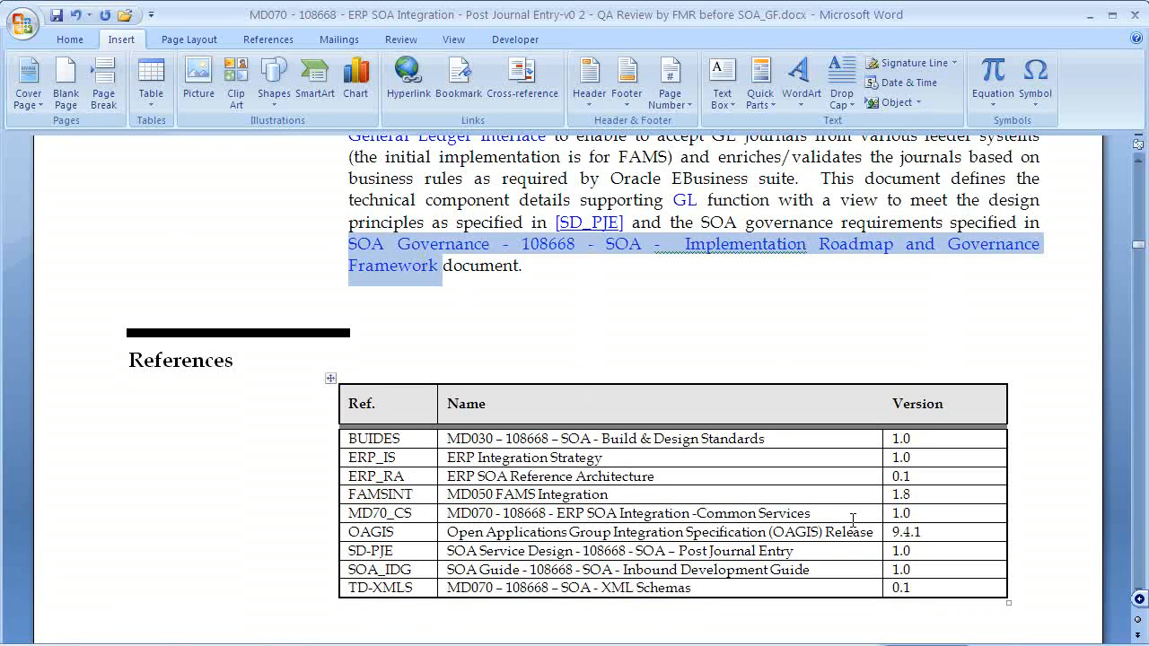
click(952, 588)
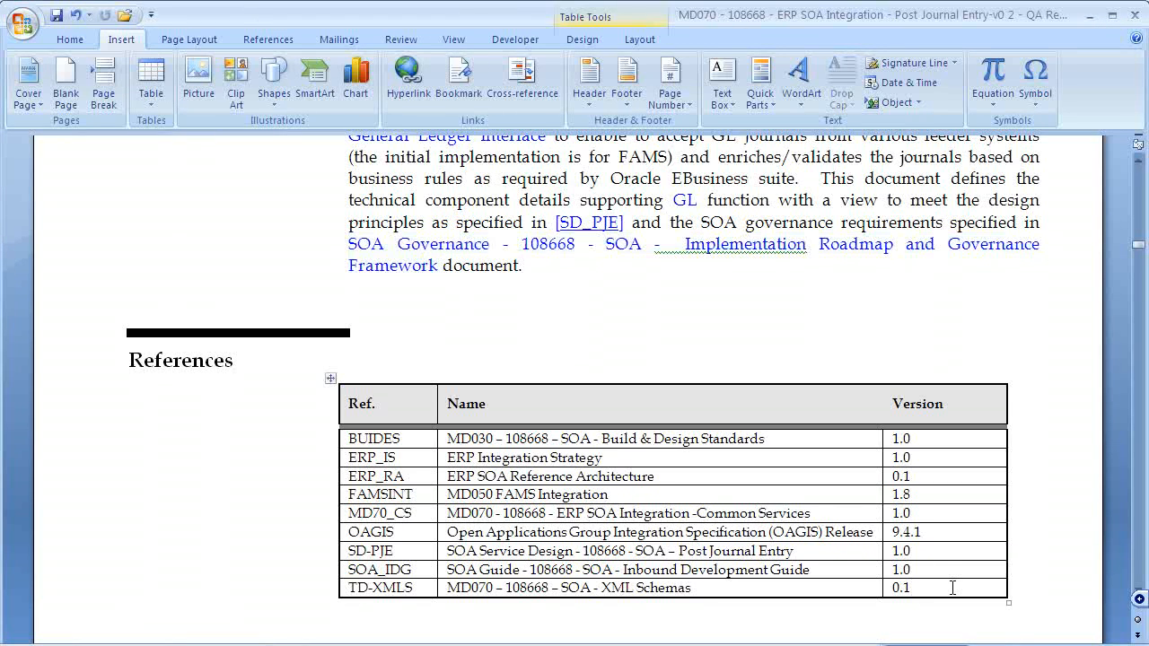
key(Tab)
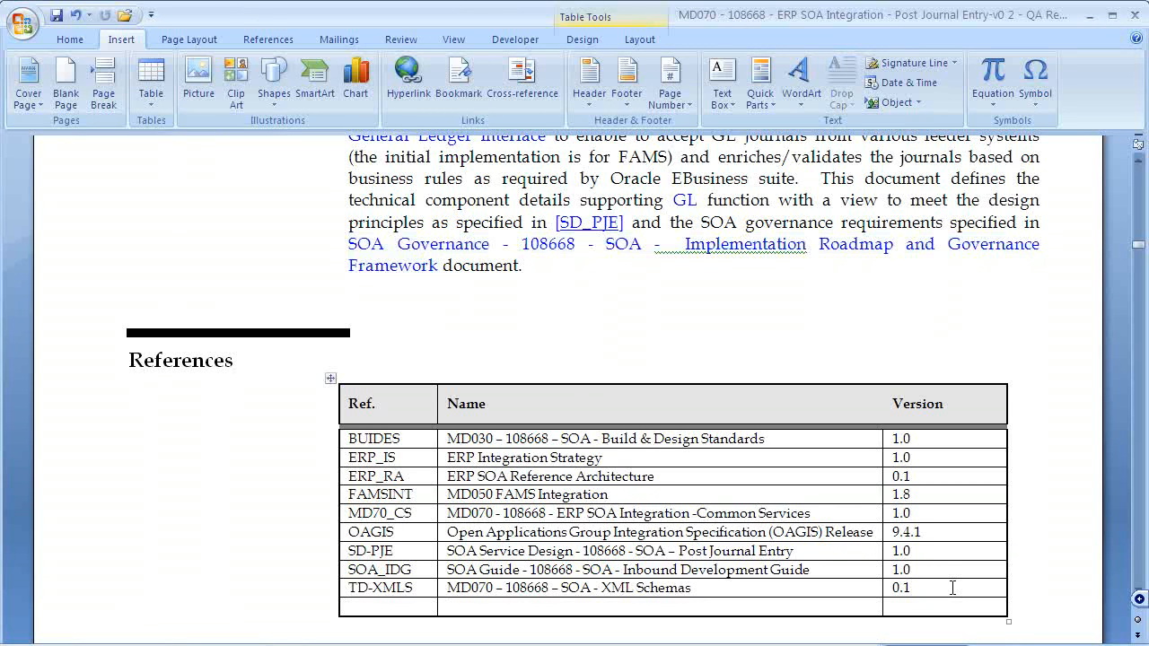
key(ctrl+v)
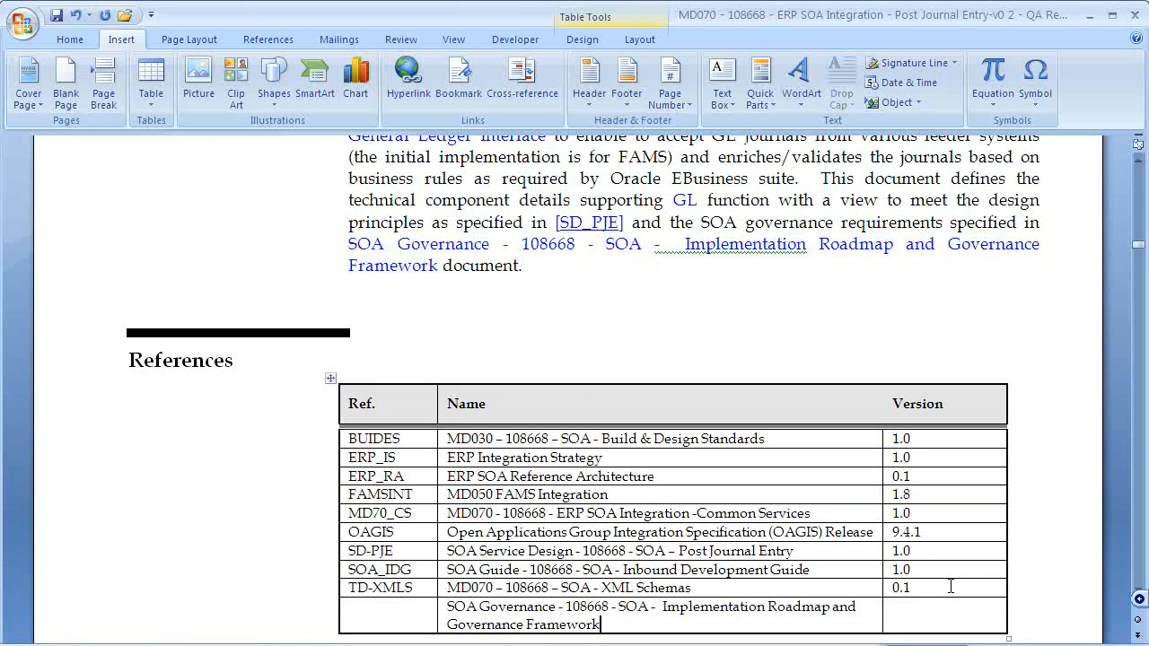
text(1.0)
click(408, 612)
text(SOA_GF)
- Sort the References table ascending by Ref. as text, placing SOA_GF after SD-PJE
click(649, 39)
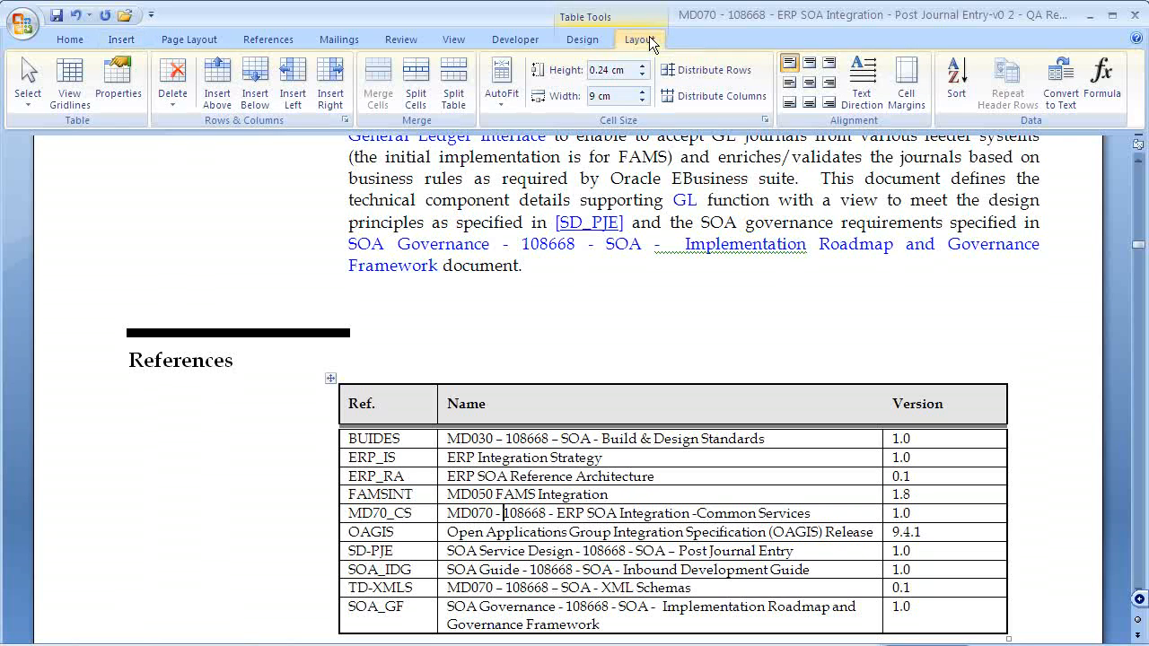
click(957, 79)
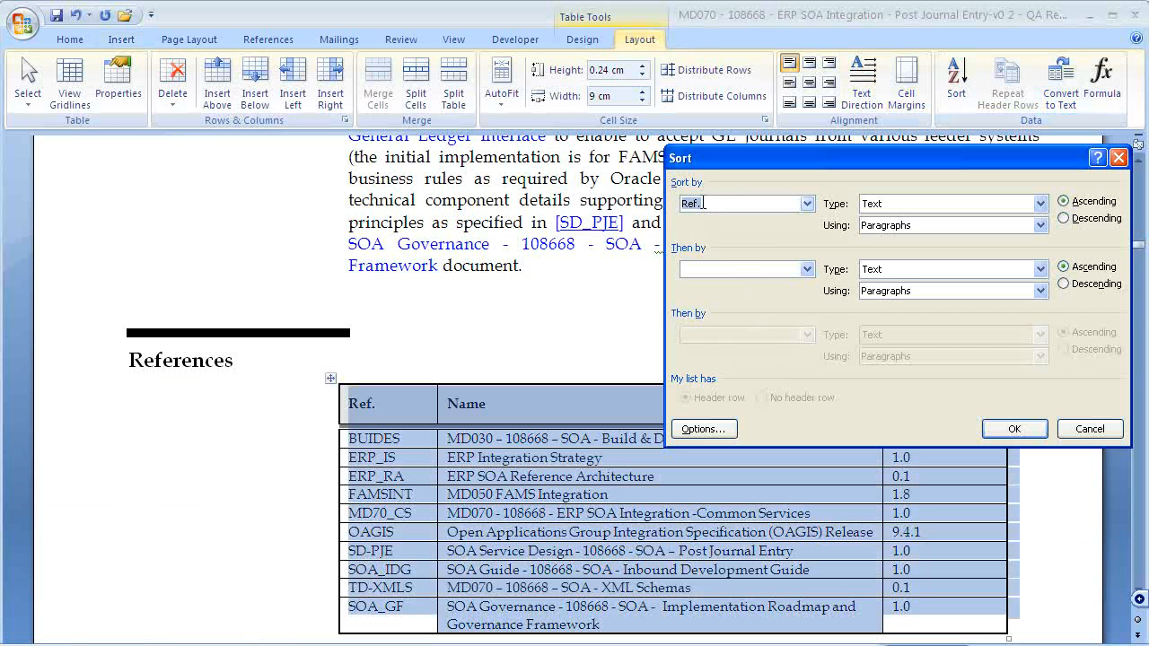
click(1014, 429)
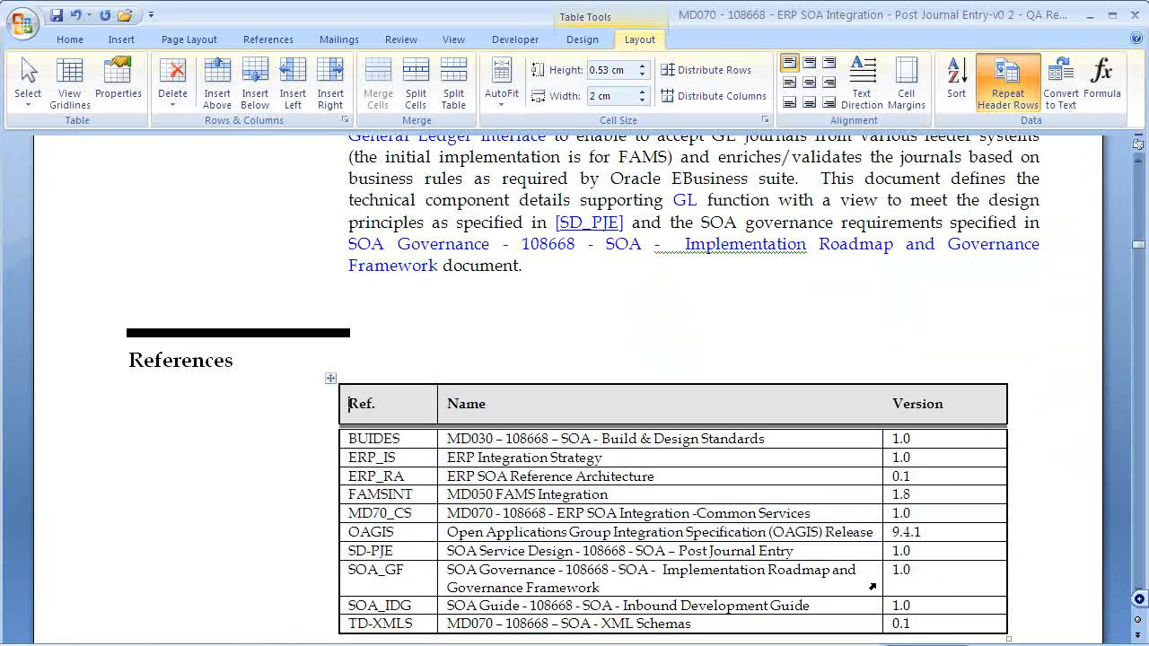
drag(416, 567, 349, 565)
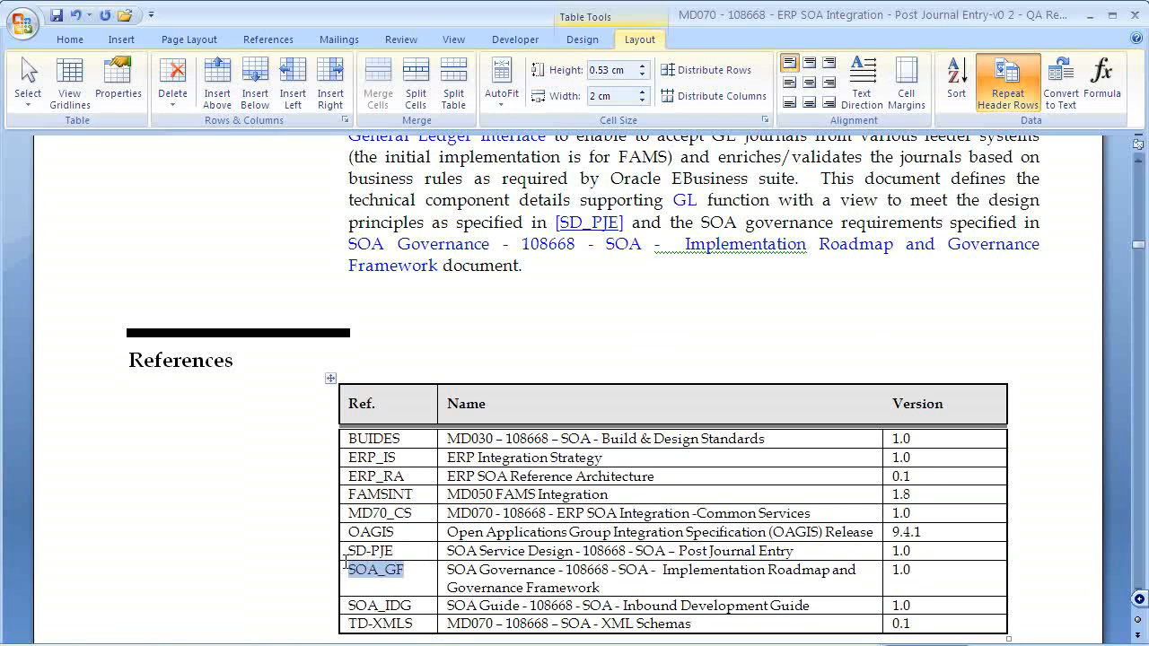
click(405, 569)
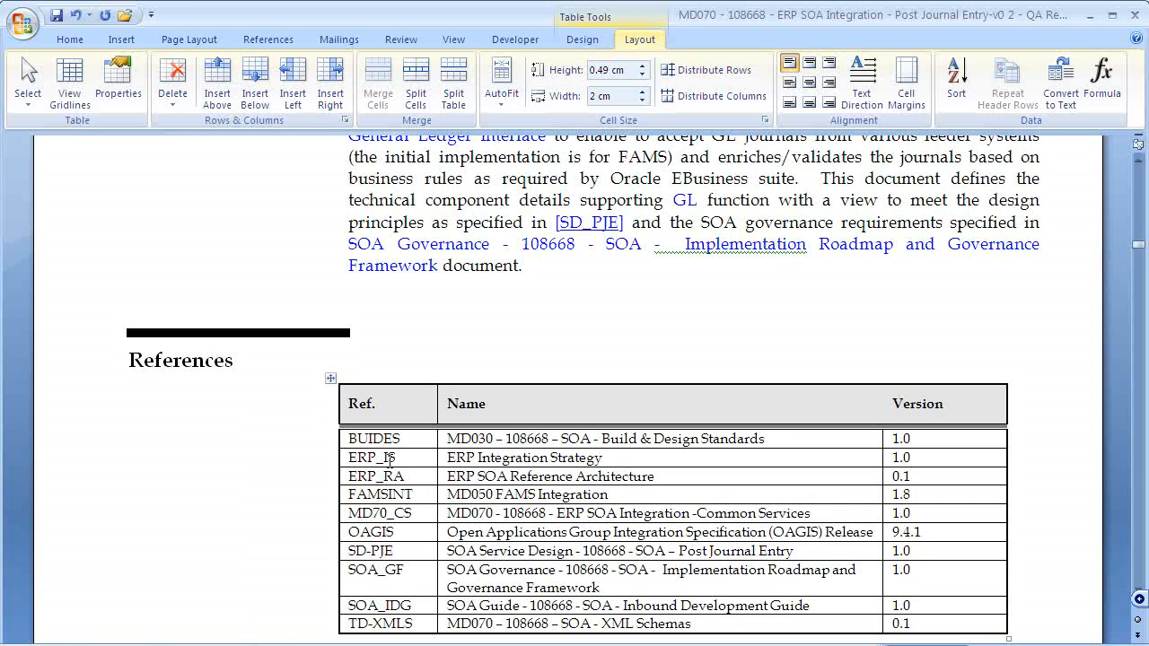
- Enable Show bookmarks in Word Options' Advanced document-content settings
click(27, 29)
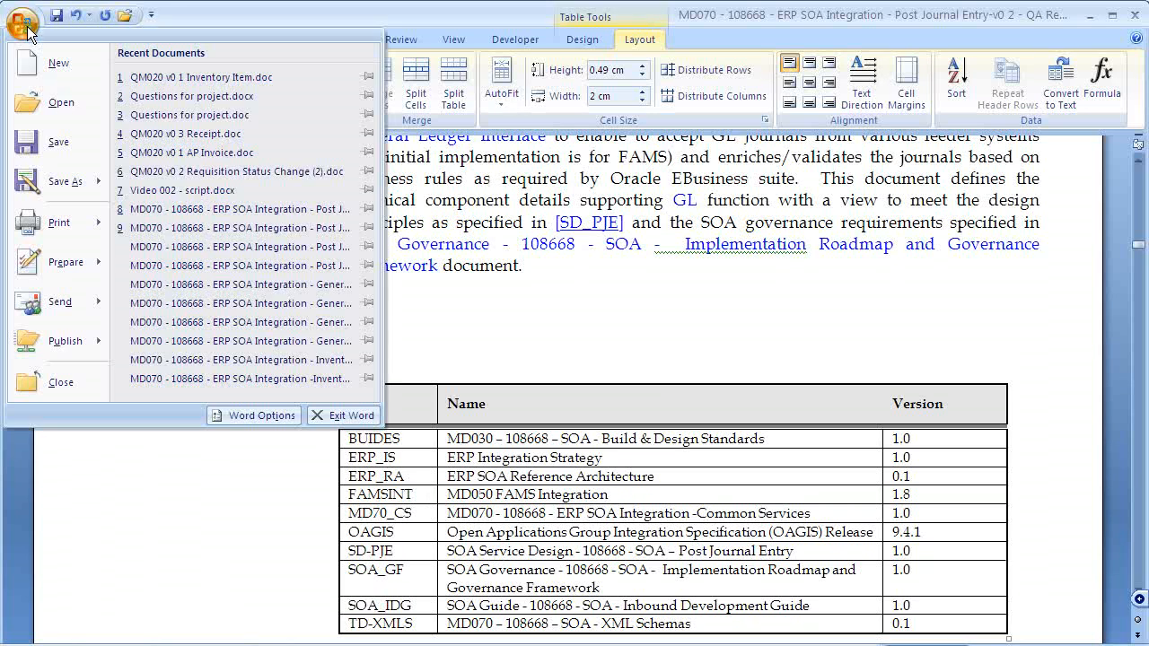
click(252, 416)
click(53, 176)
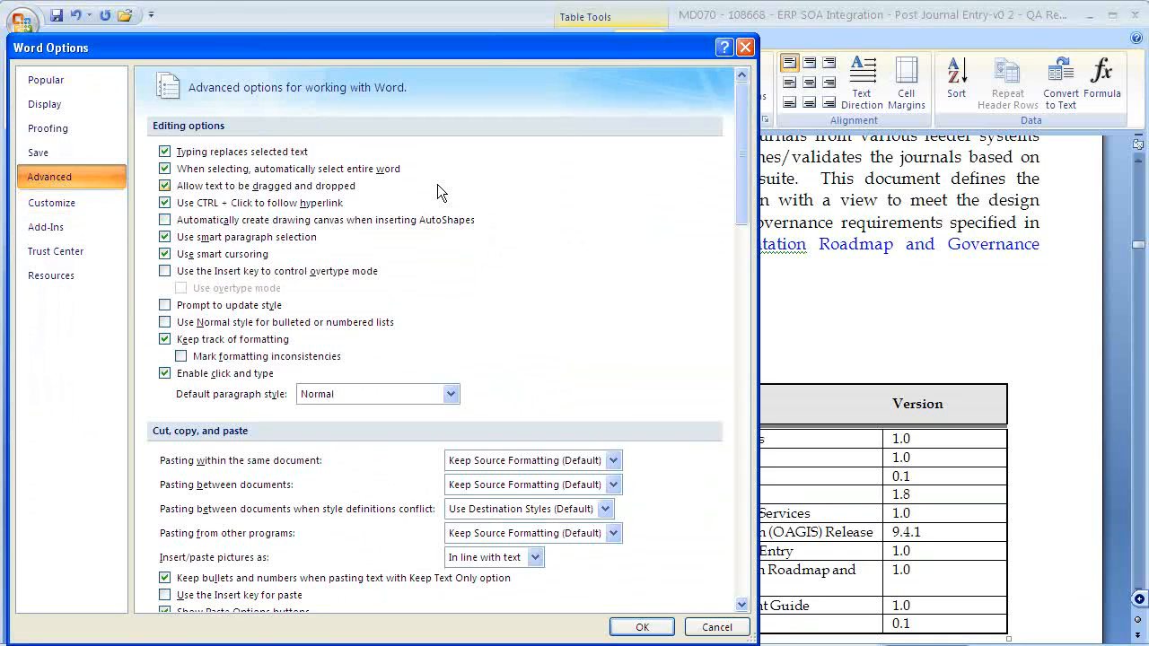
scroll(739, 202, down, 2)
drag(739, 202, 665, 333)
click(165, 320)
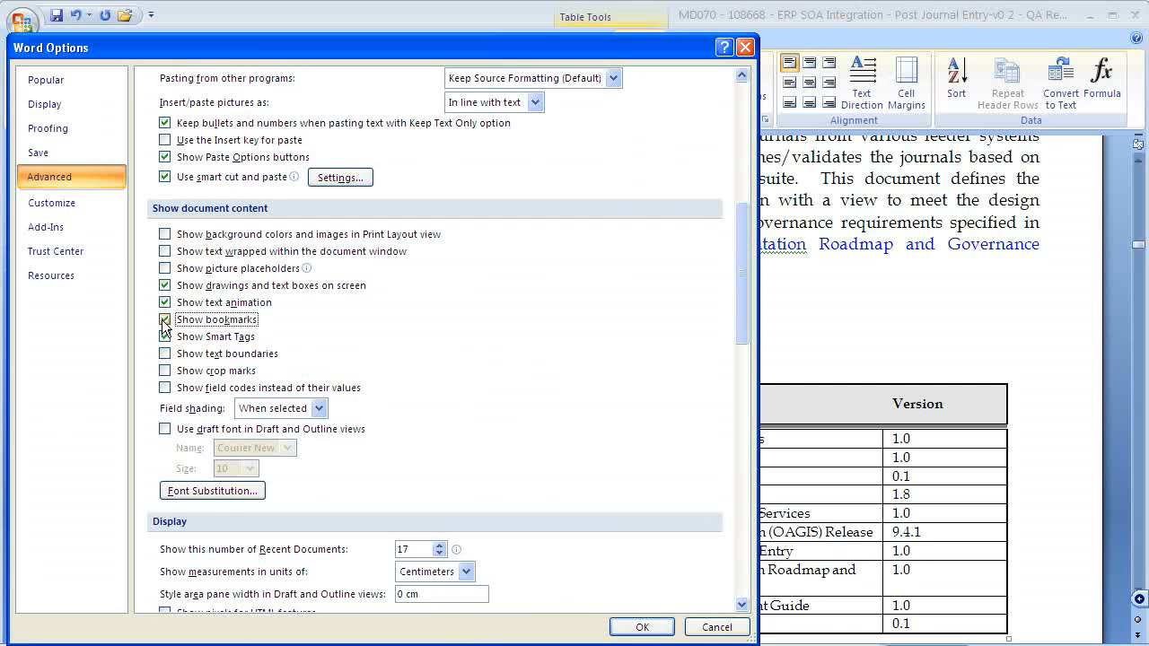
click(642, 628)
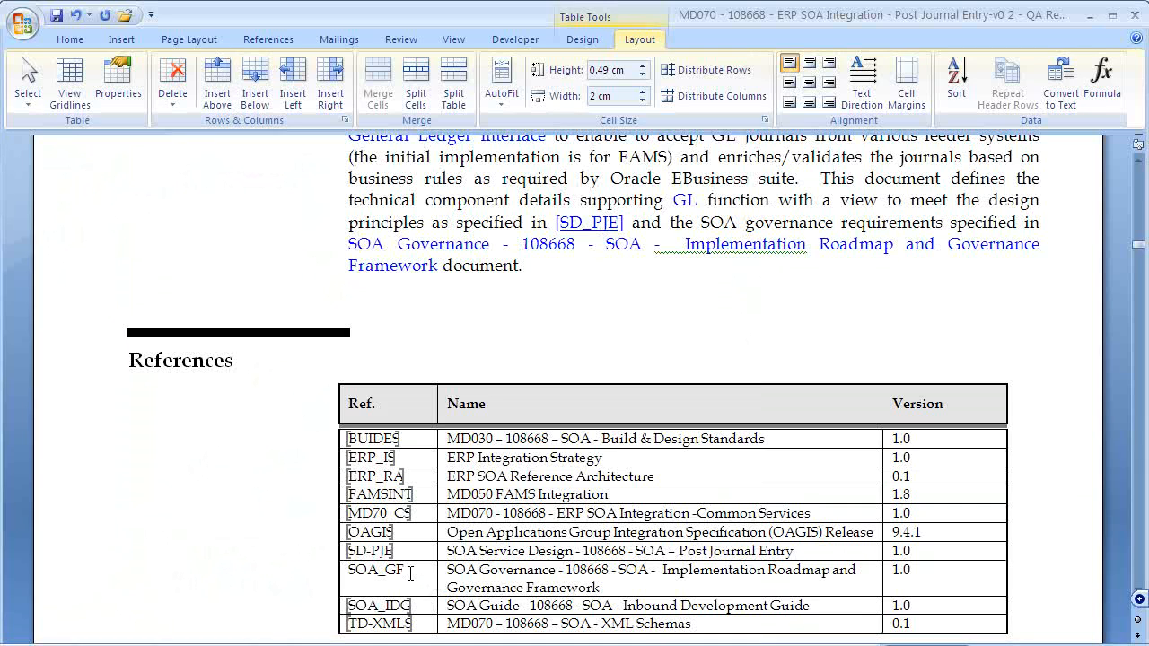
- Add a bookmark named SOA_GF on the SOA_GF Ref. cell text
key(shift+Home)
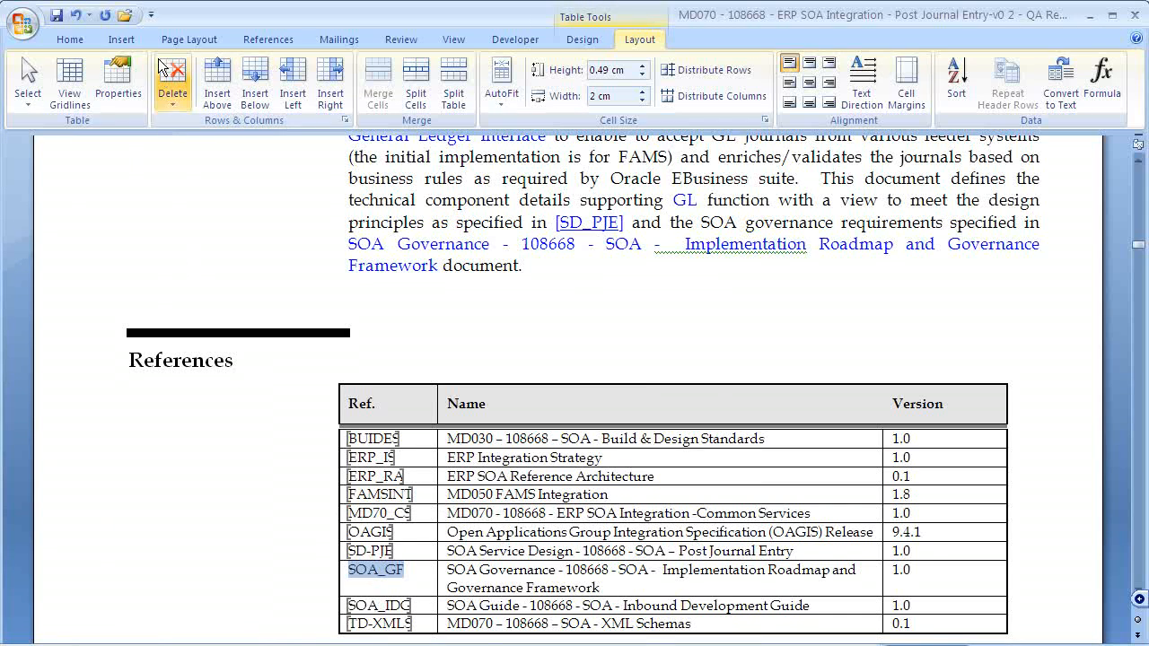
click(112, 41)
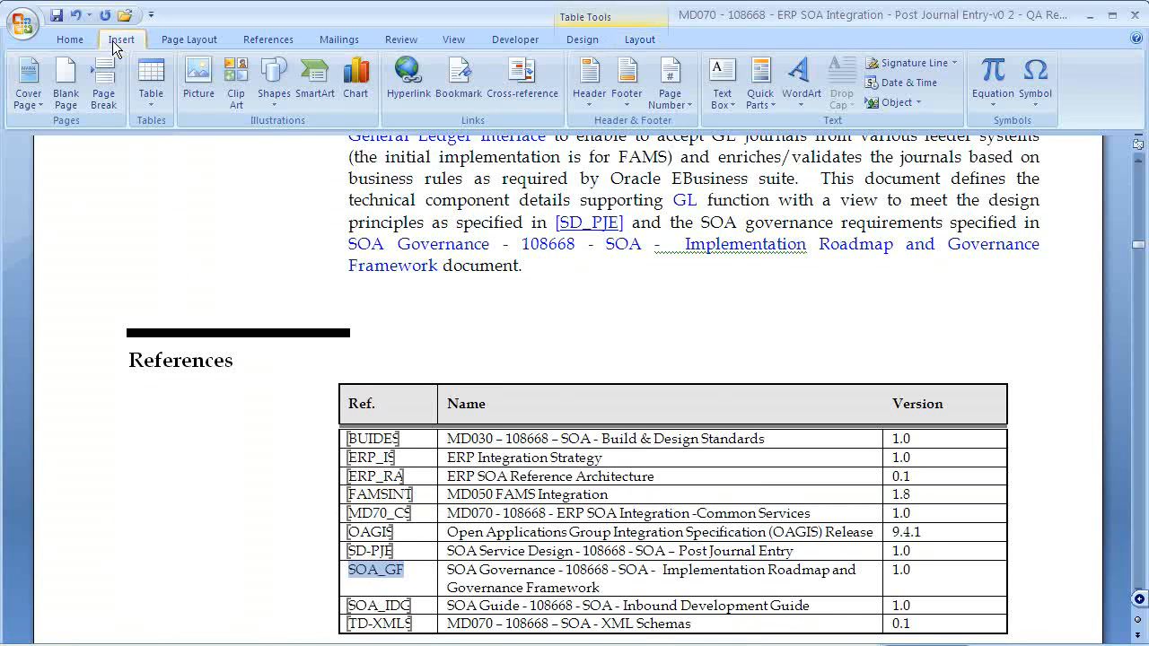
click(476, 84)
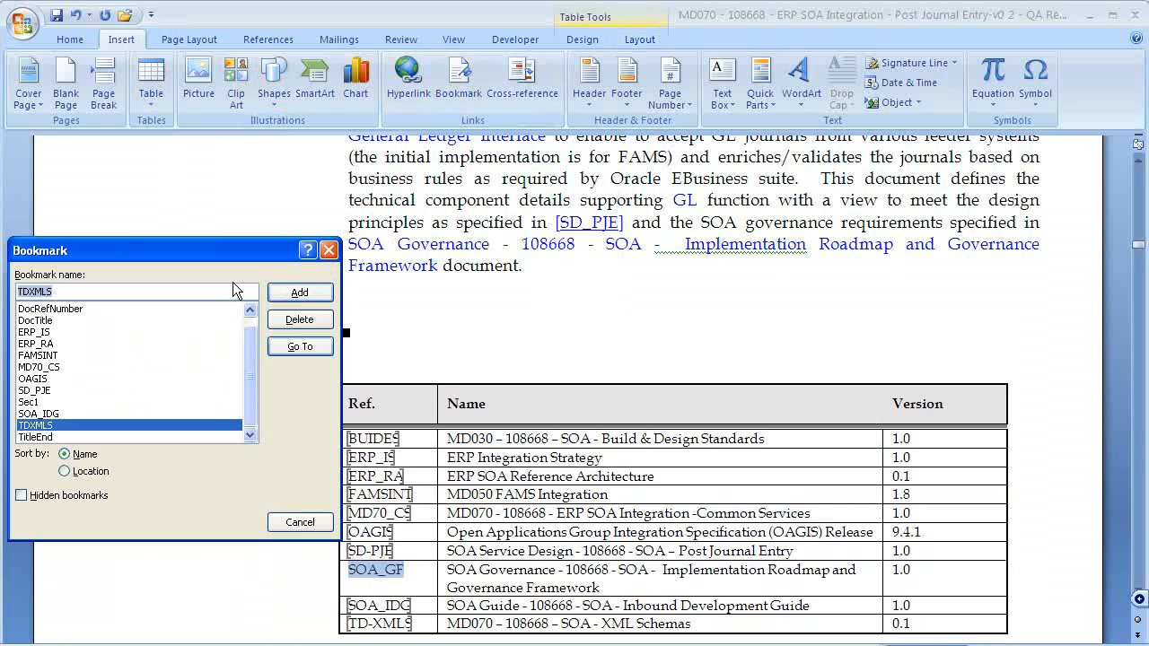
text(SOA_GF)
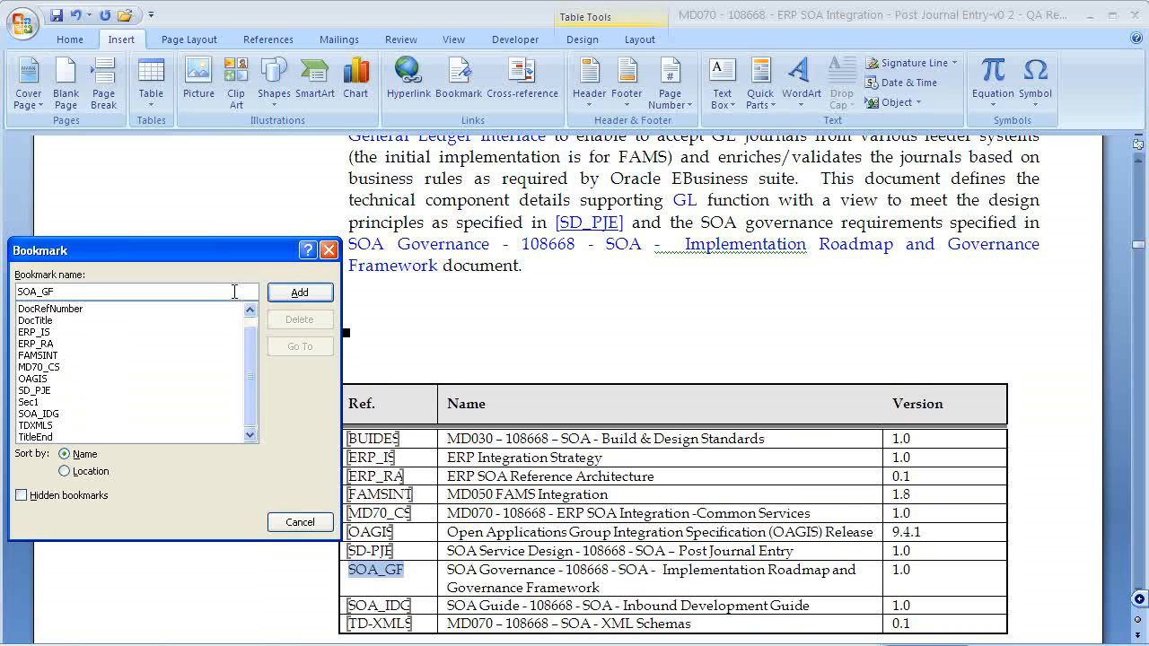
click(299, 293)
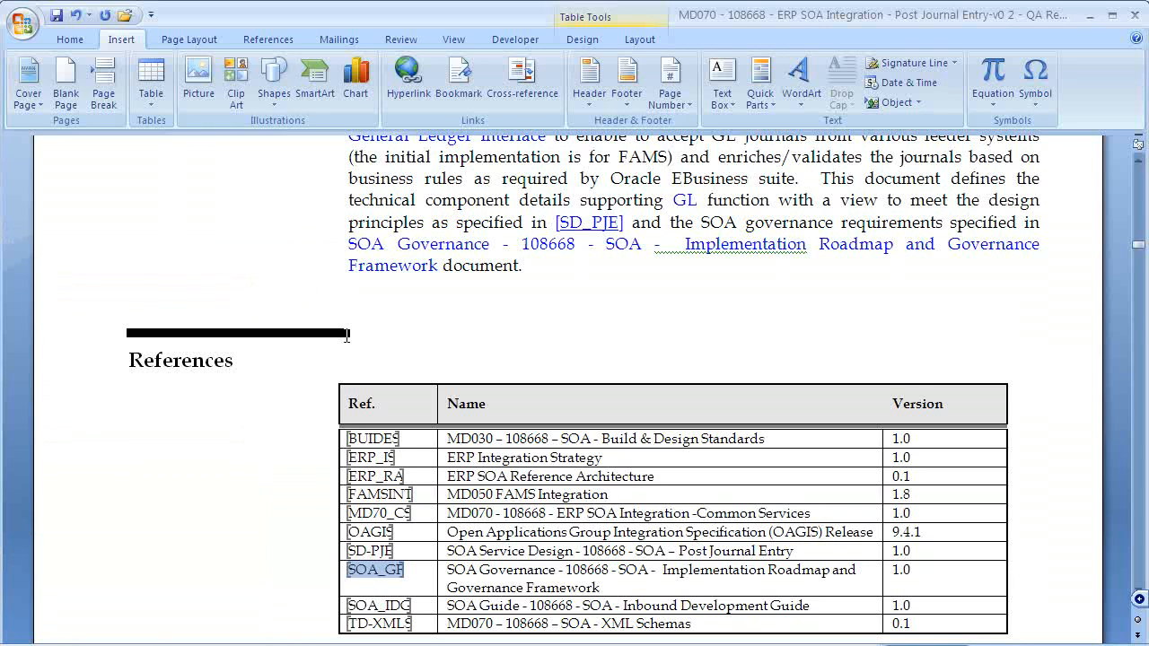
- Insert [SOA_GF] after 'document' in the Technical Overview paragraph and select SOA_GF inside the brackets
click(438, 574)
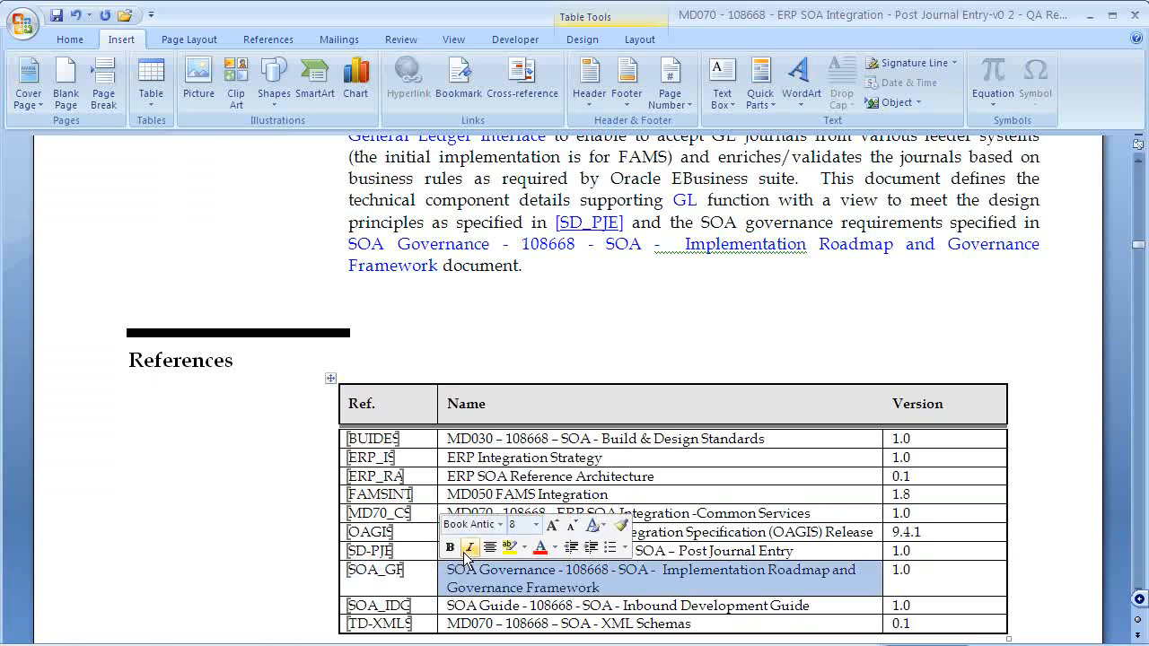
click(519, 265)
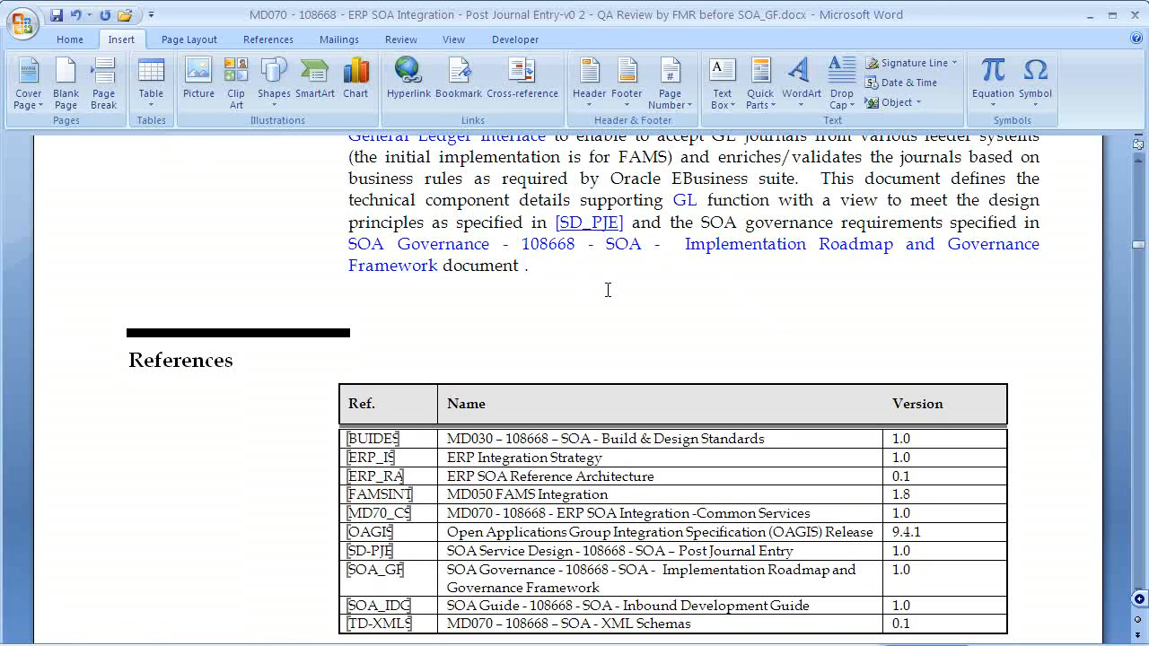
text([SOA_GF])
drag(600, 265, 529, 266)
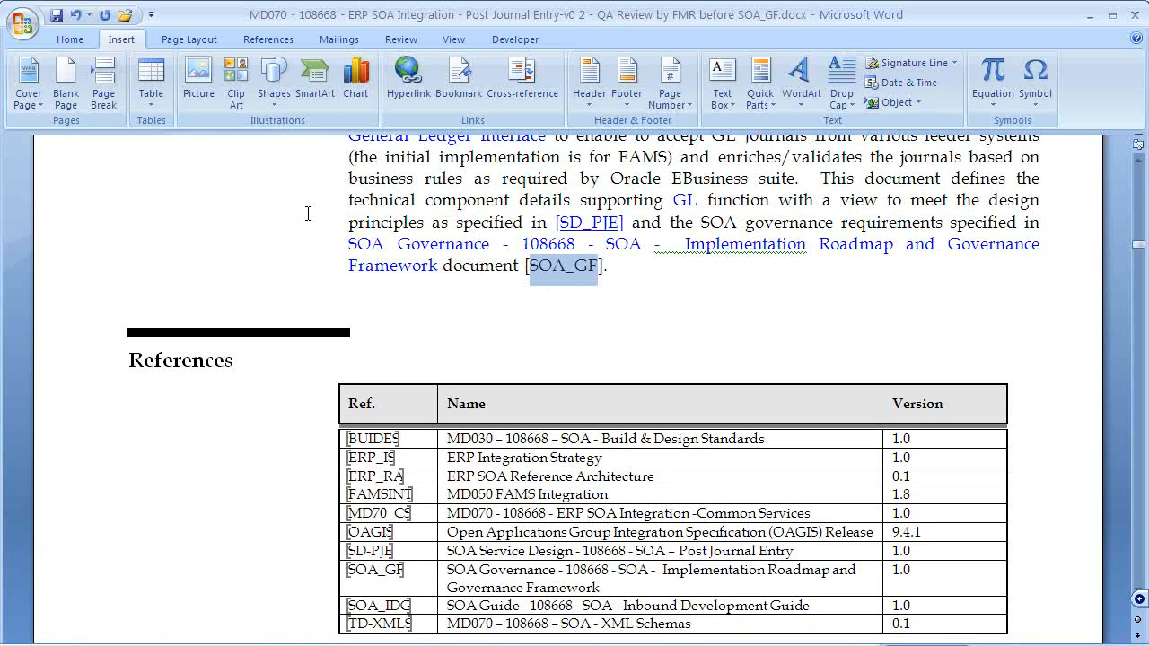
- Hyperlink the selected SOA_GF citation to the SOA_GF bookmark
click(408, 72)
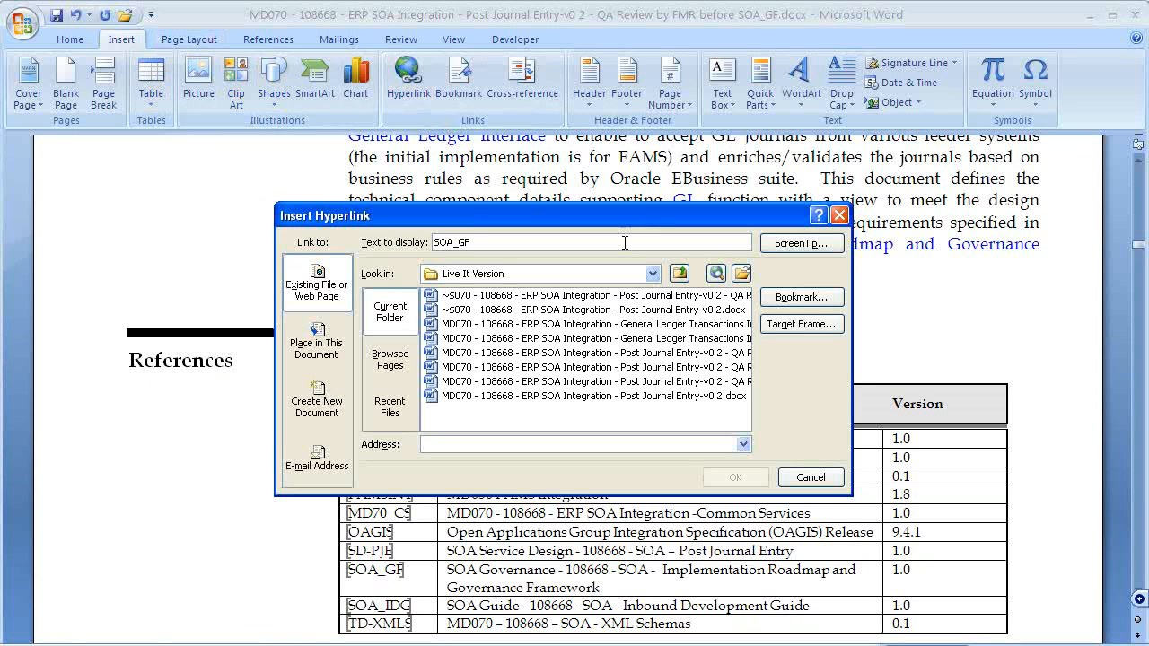
click(790, 300)
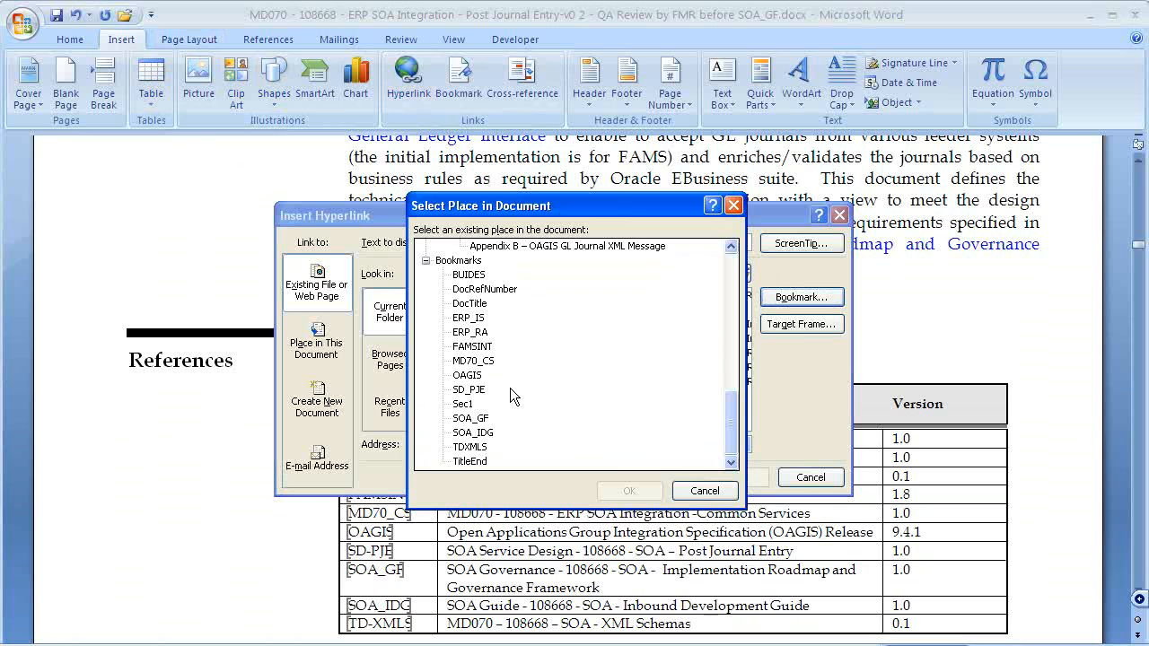
click(468, 419)
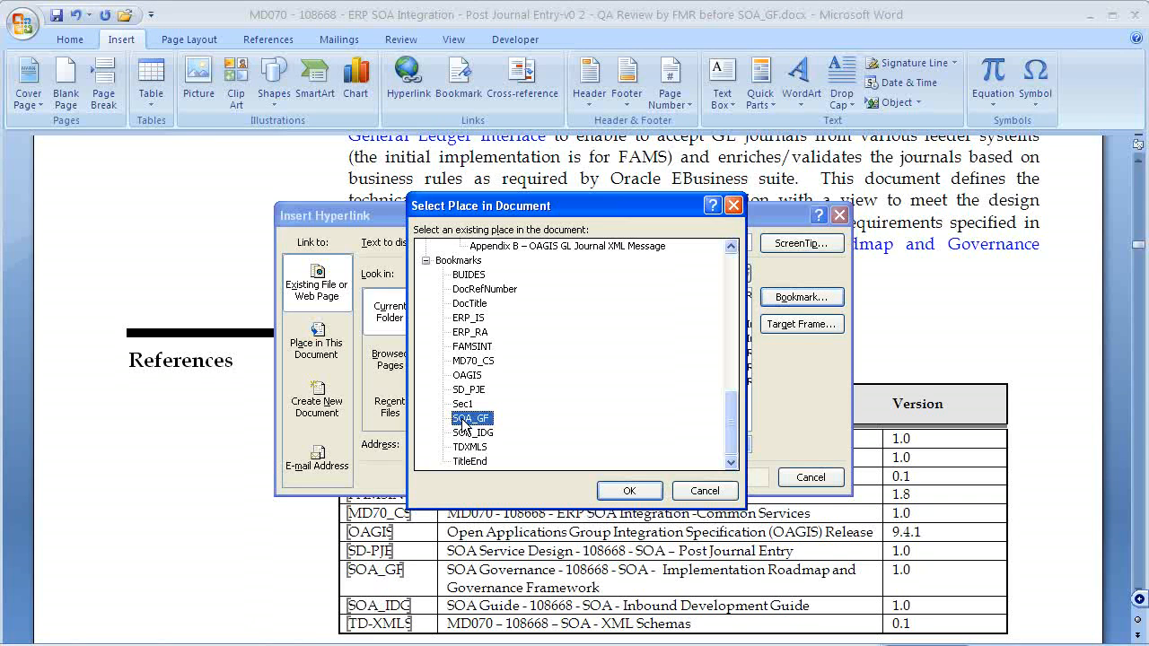
click(627, 493)
click(724, 480)
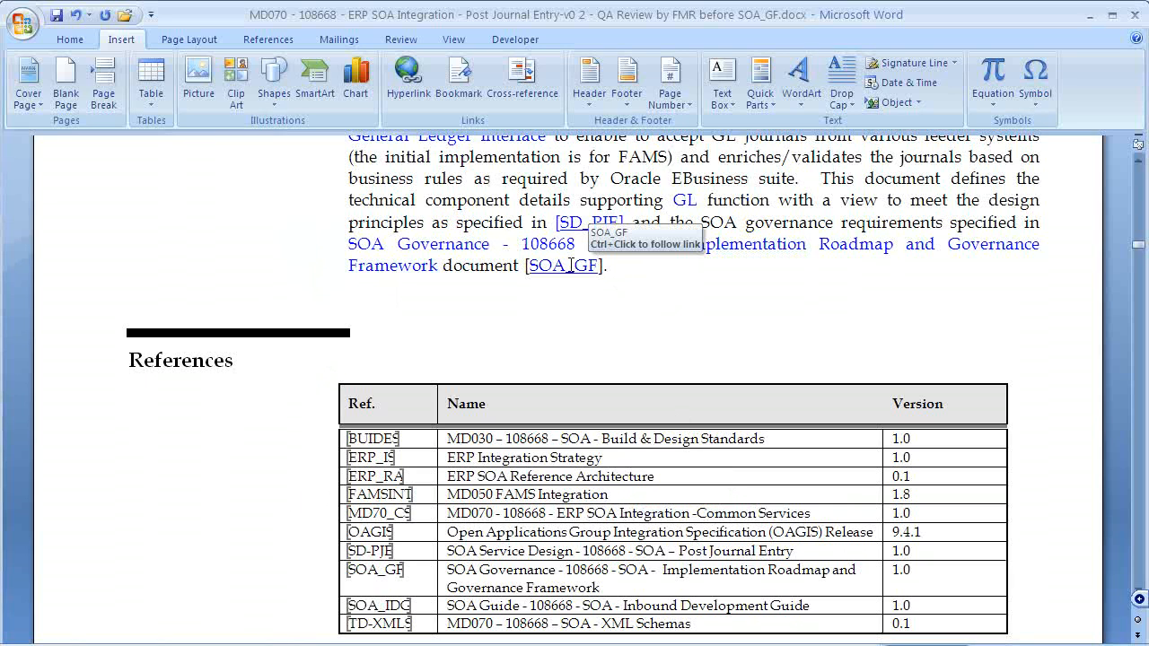
- Test the [SOA_GF] link, then delete the spelled-out SOA Governance title from the paragraph
ctrl+click(583, 267)
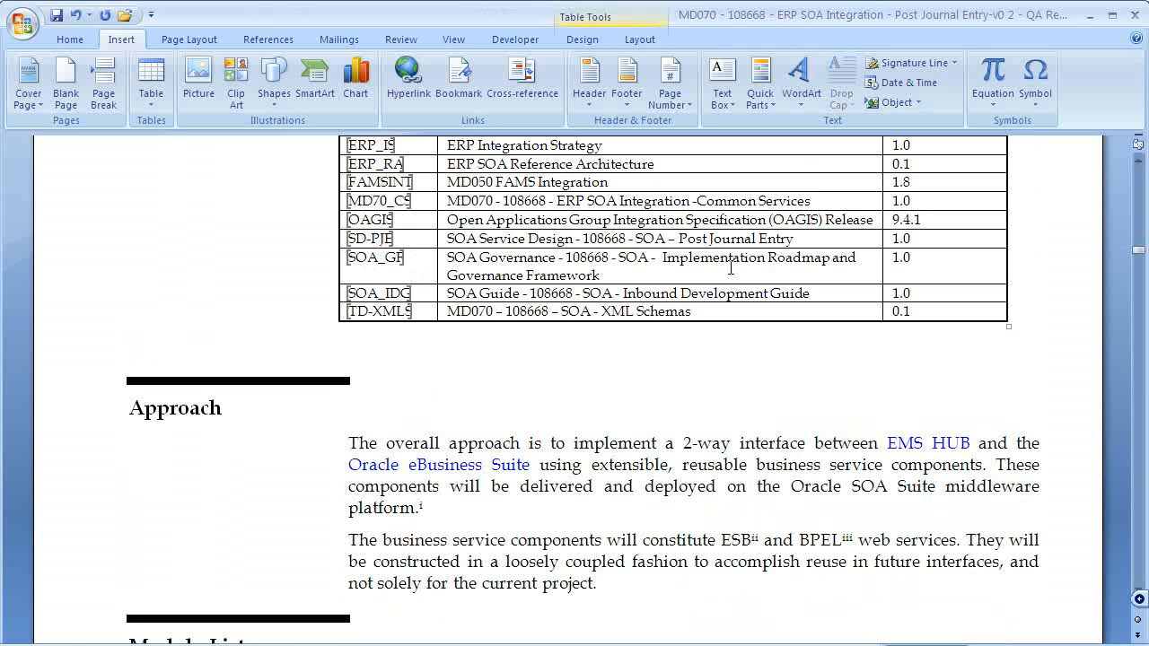
scroll(731, 267, up, 6)
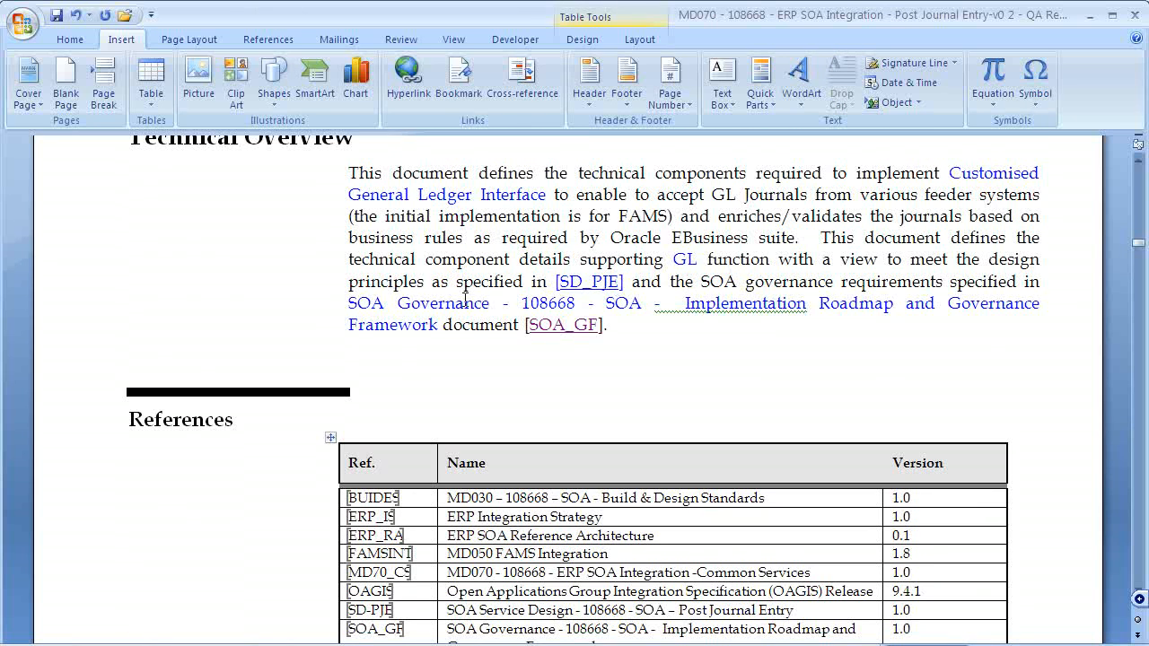
drag(349, 302, 429, 325)
key(Delete)
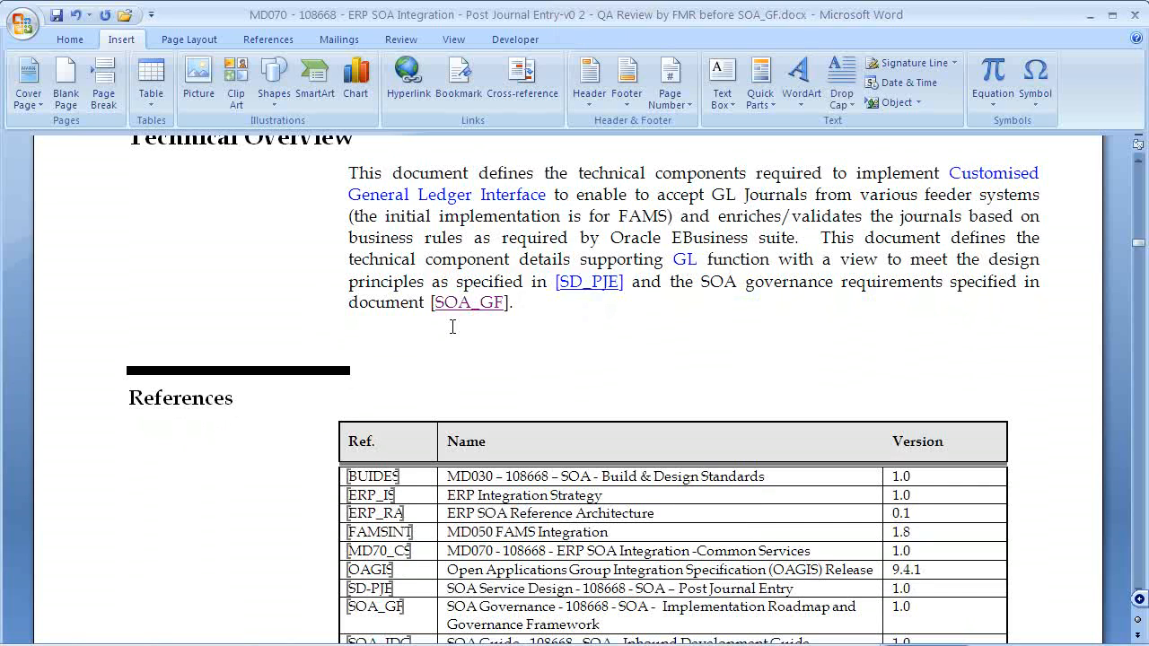
- Follow the [BUIDES] link to the References table, then return to PowerPoint's title slide
scroll(546, 348, down, 2)
scroll(546, 347, down, 7)
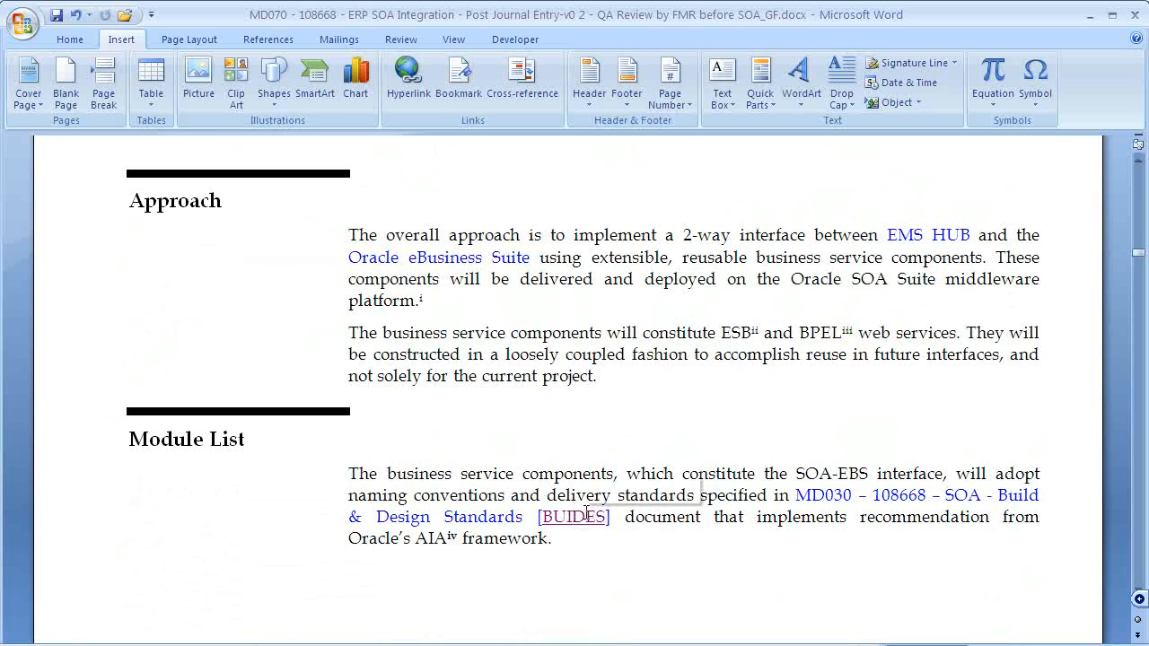
ctrl+click(594, 521)
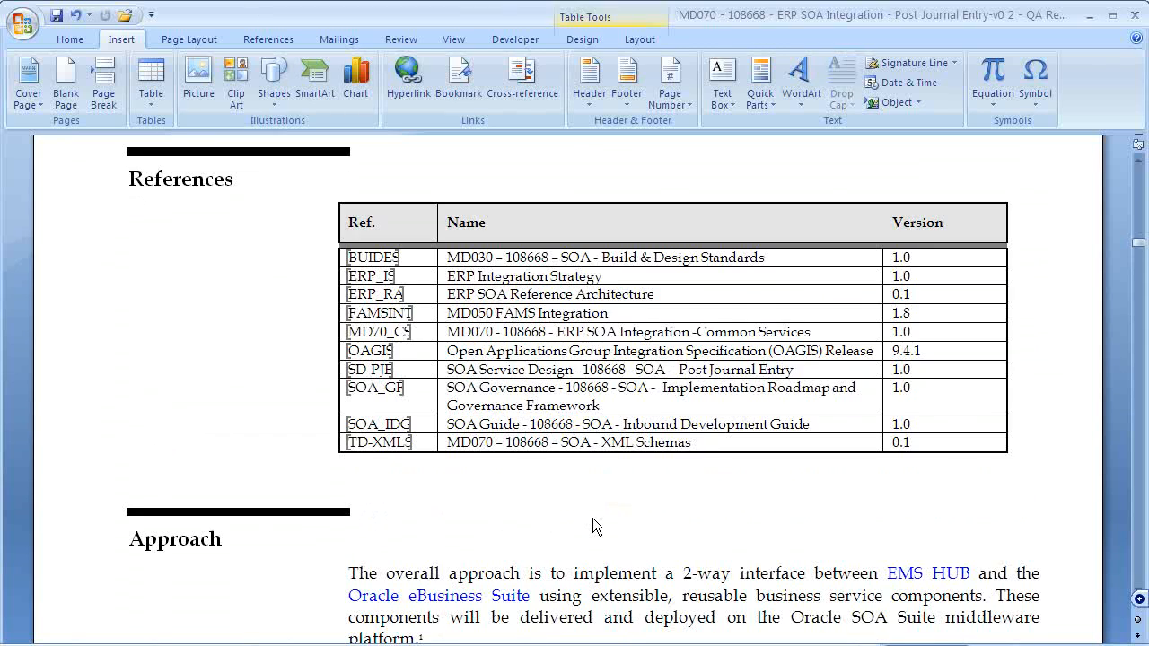
scroll(564, 493, up, 5)
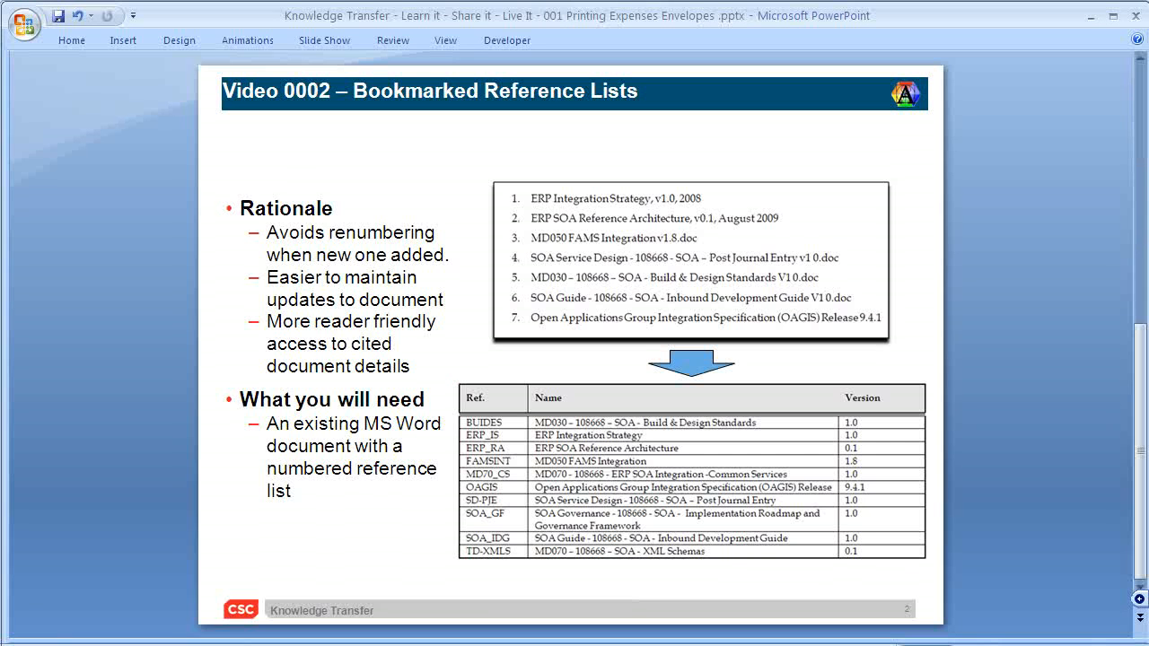
key(Page_Up)
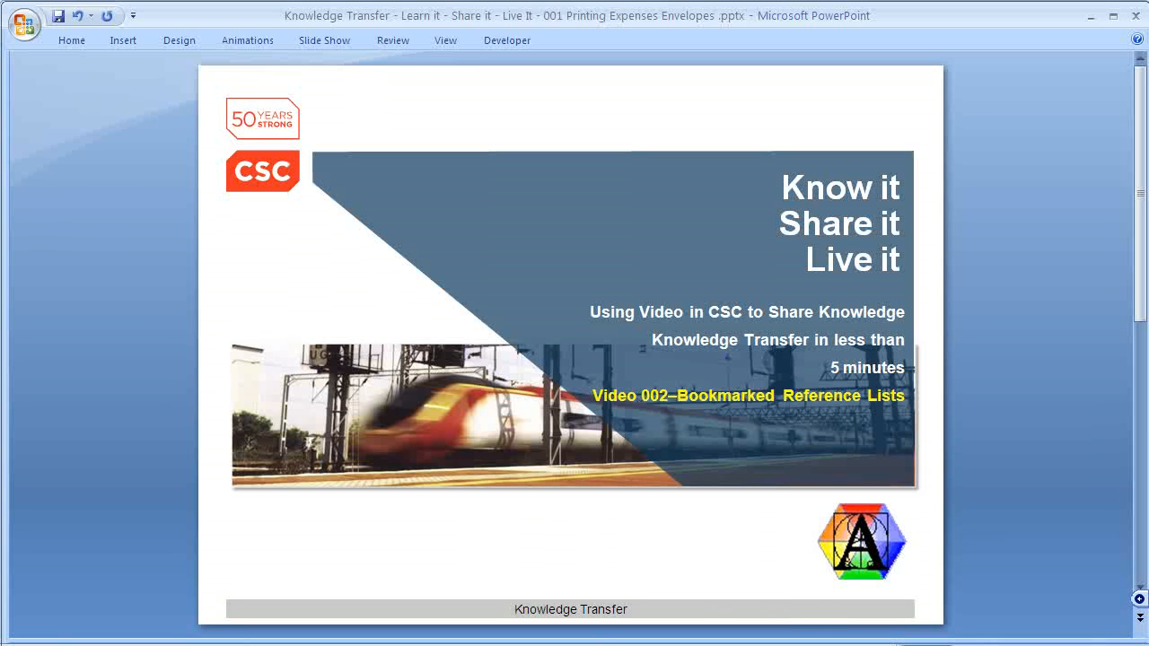